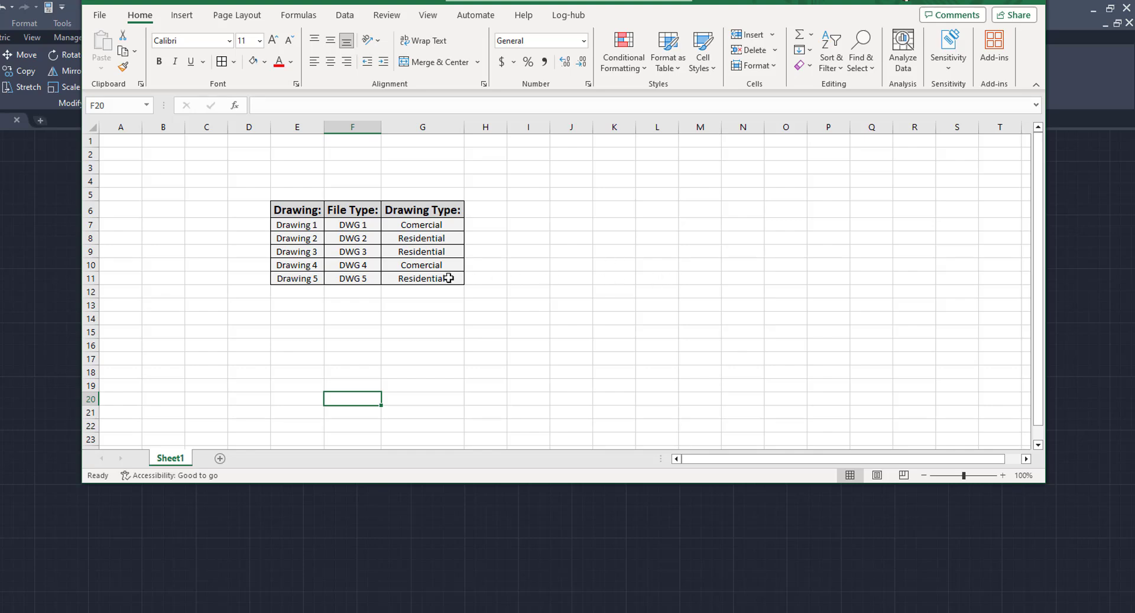
Copy the drawing list table in cells E6:G11, including its header row
drag(290, 208, 396, 277)
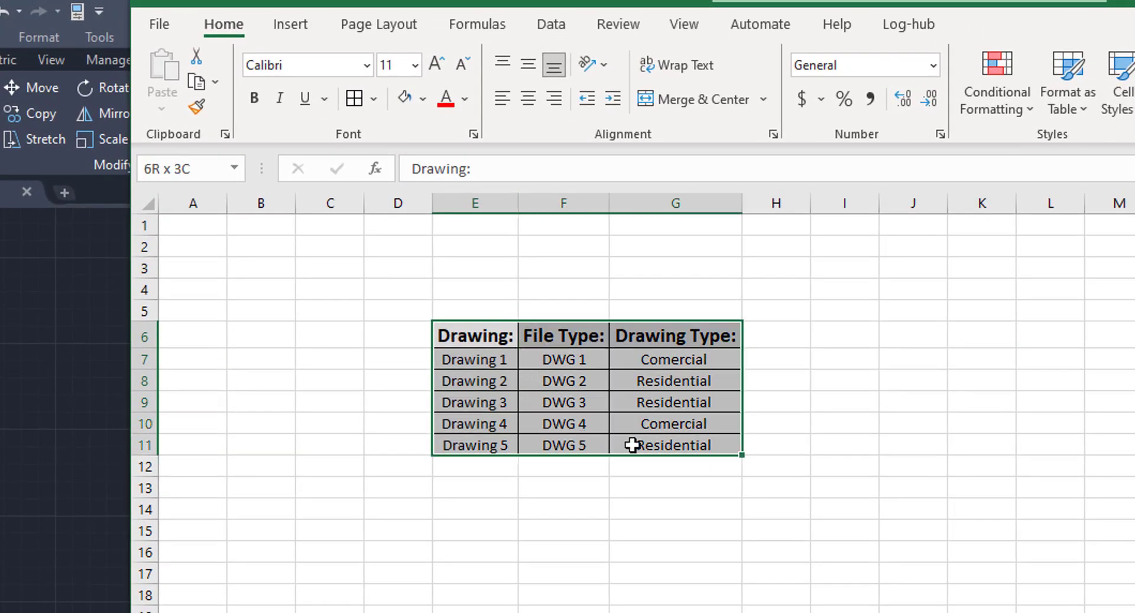
drag(633, 445, 646, 444)
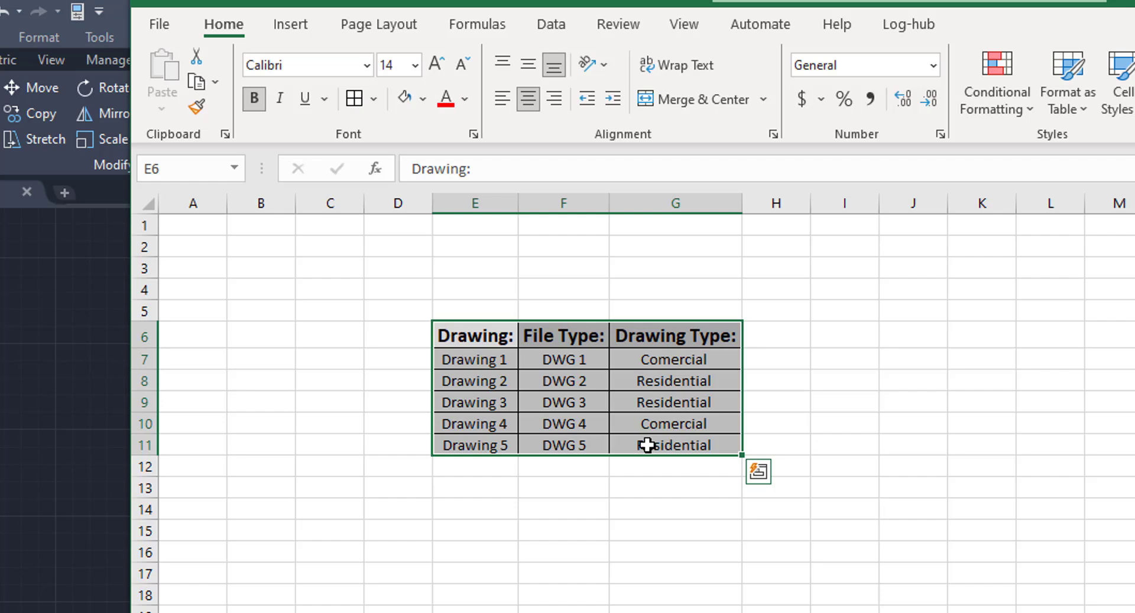
right_click(626, 414)
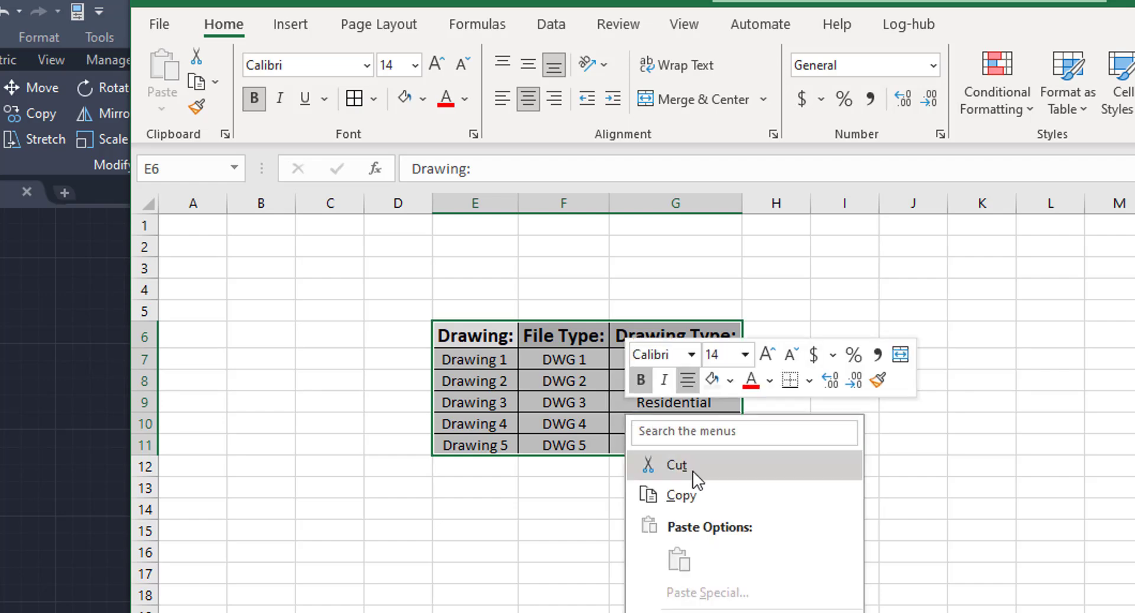
click(703, 495)
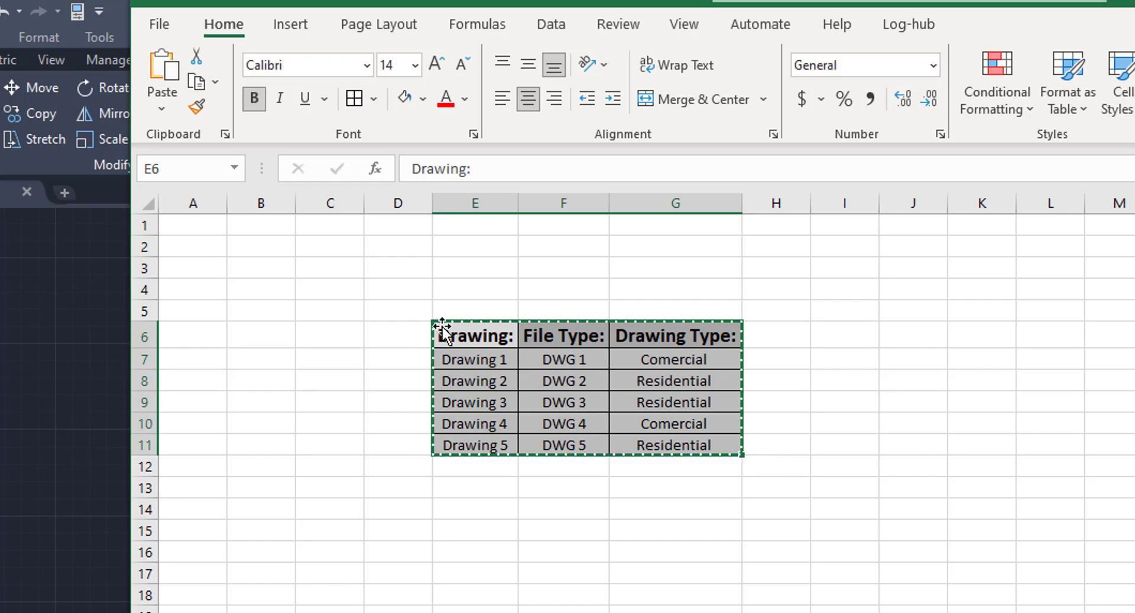
Switch to AutoCAD and insert the copied table into Drawing1 with Paste Special, placing it in open model space
key(ctrl+v)
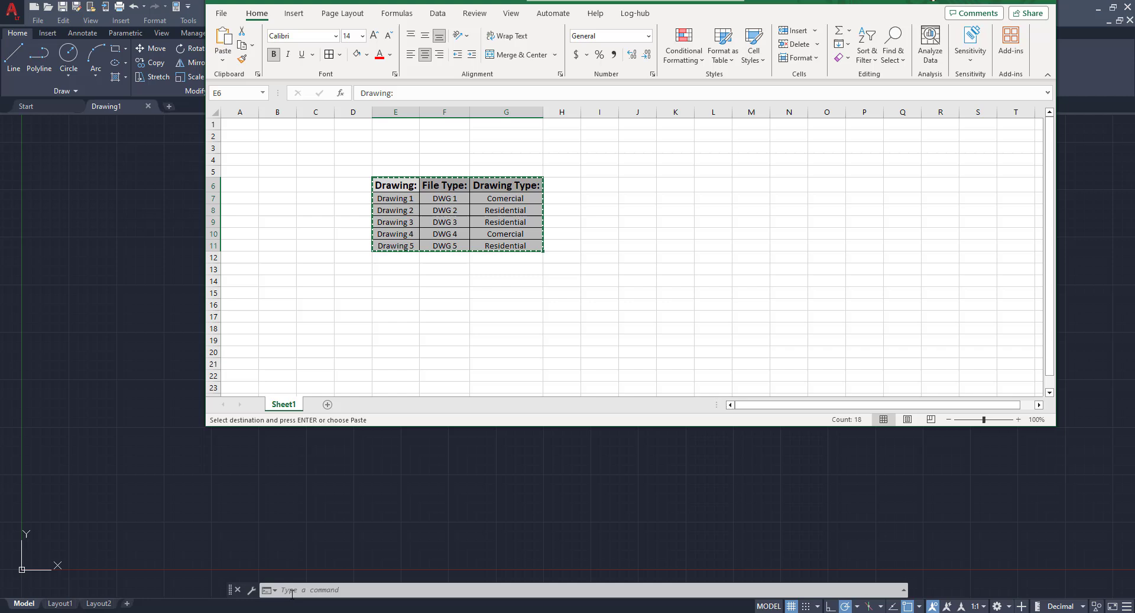
click(291, 591)
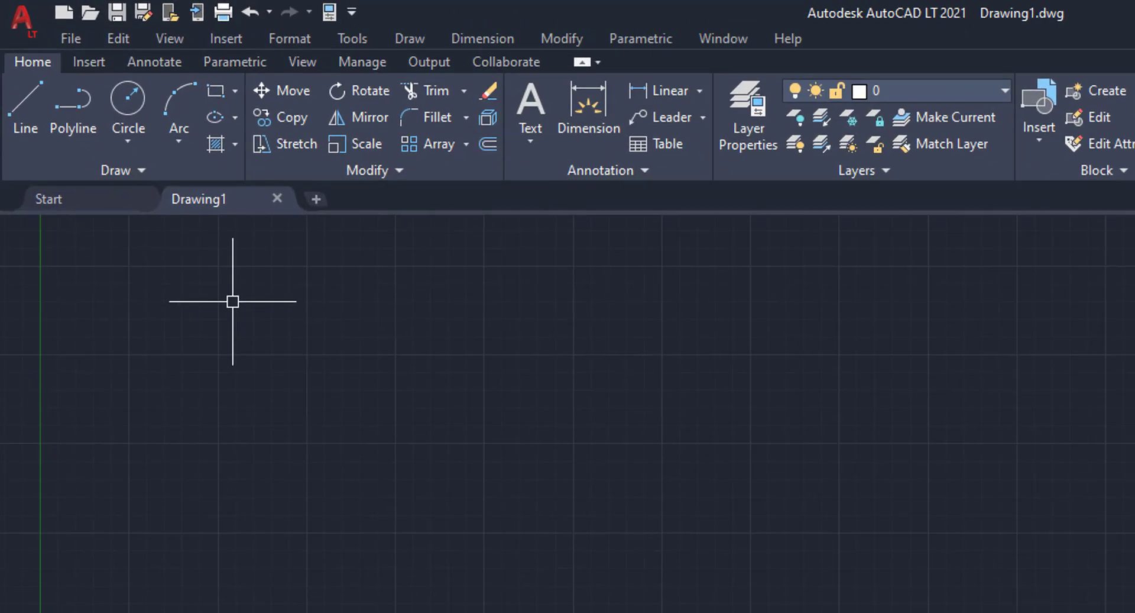
click(112, 36)
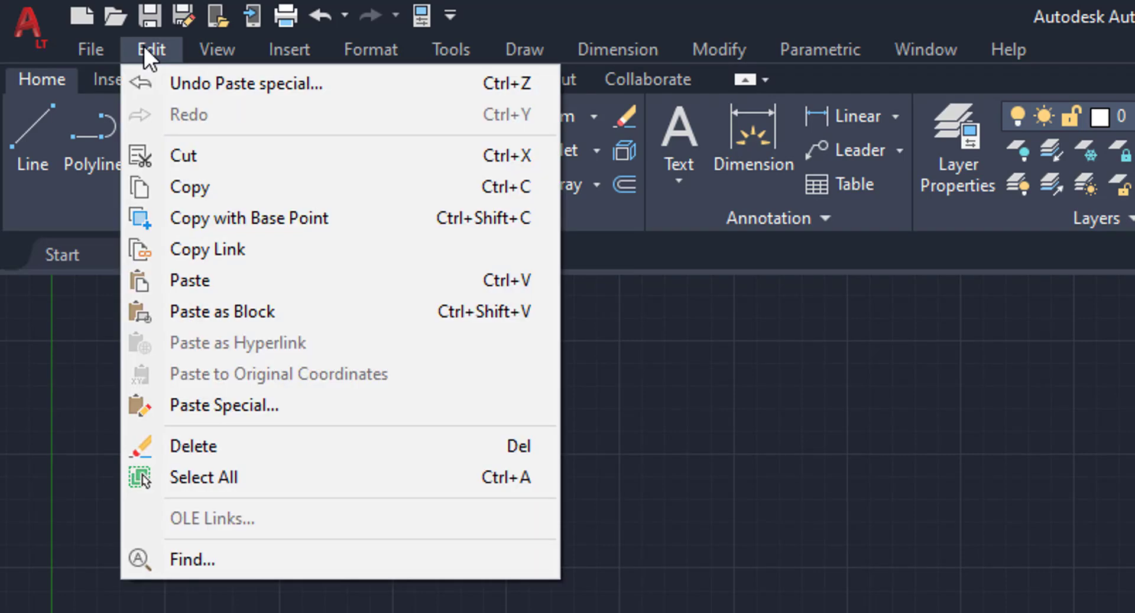
click(276, 404)
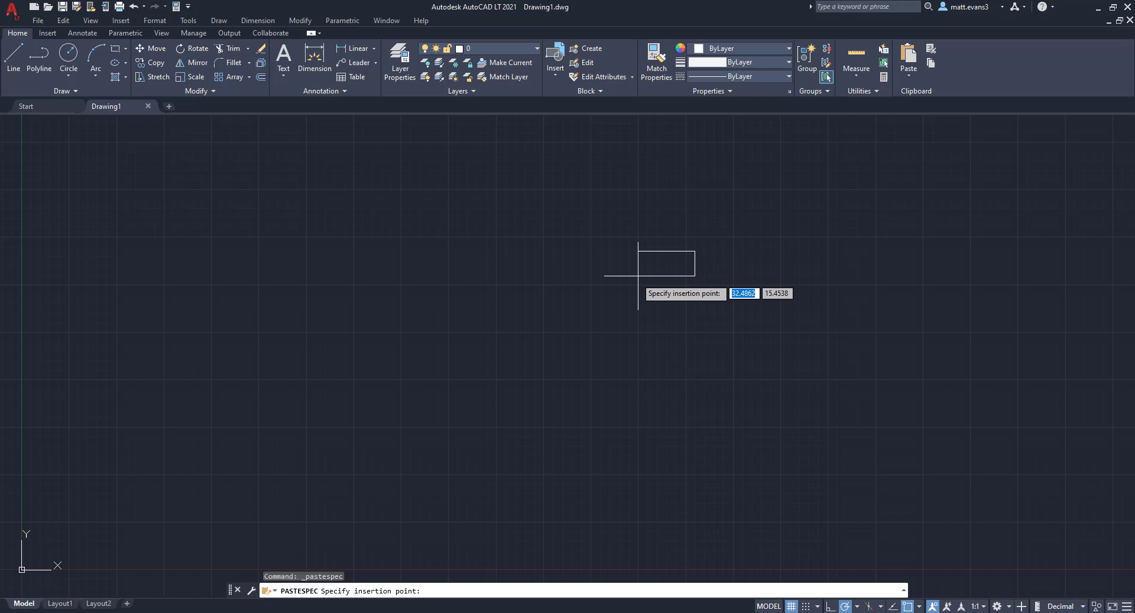
click(476, 317)
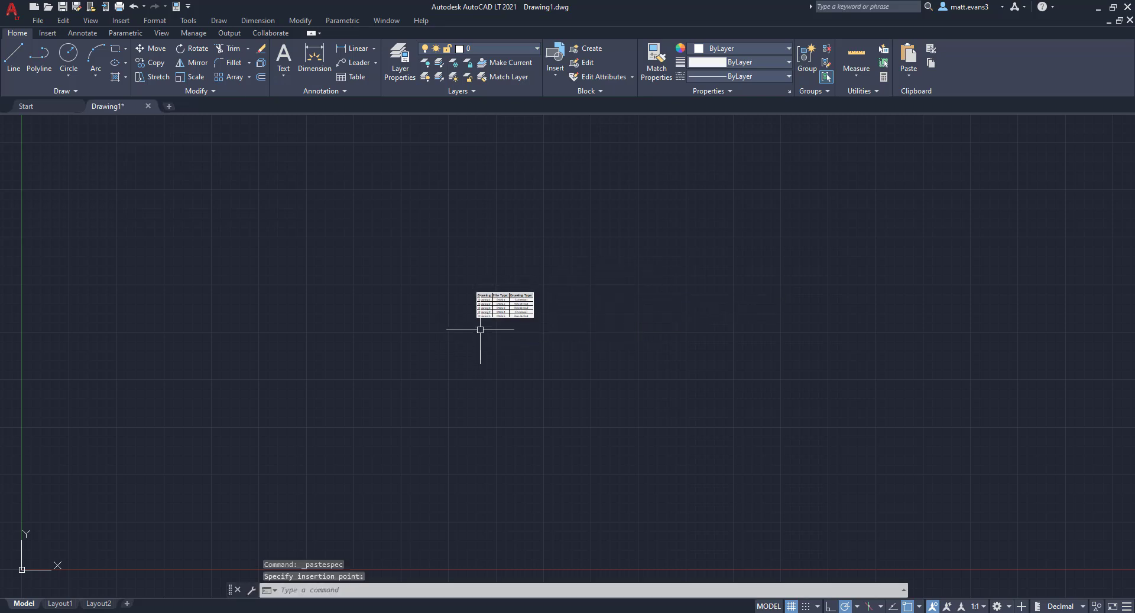
scroll(471, 323, up, 5)
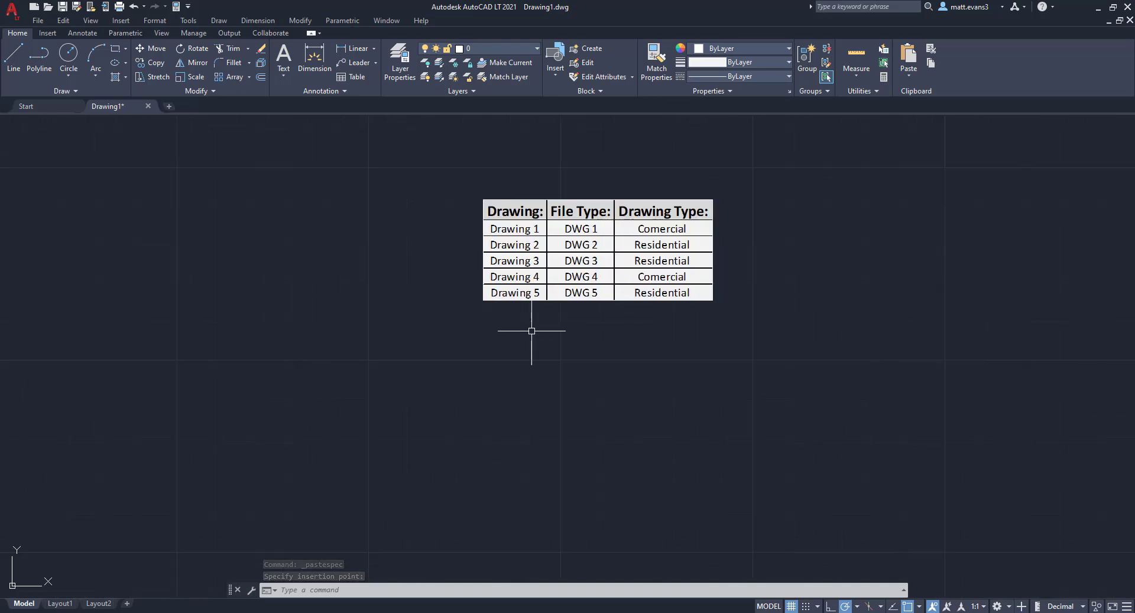
mouse_move(532, 329)
middle_down()
mouse_move(473, 382)
mouse_move(411, 412)
middle_up()
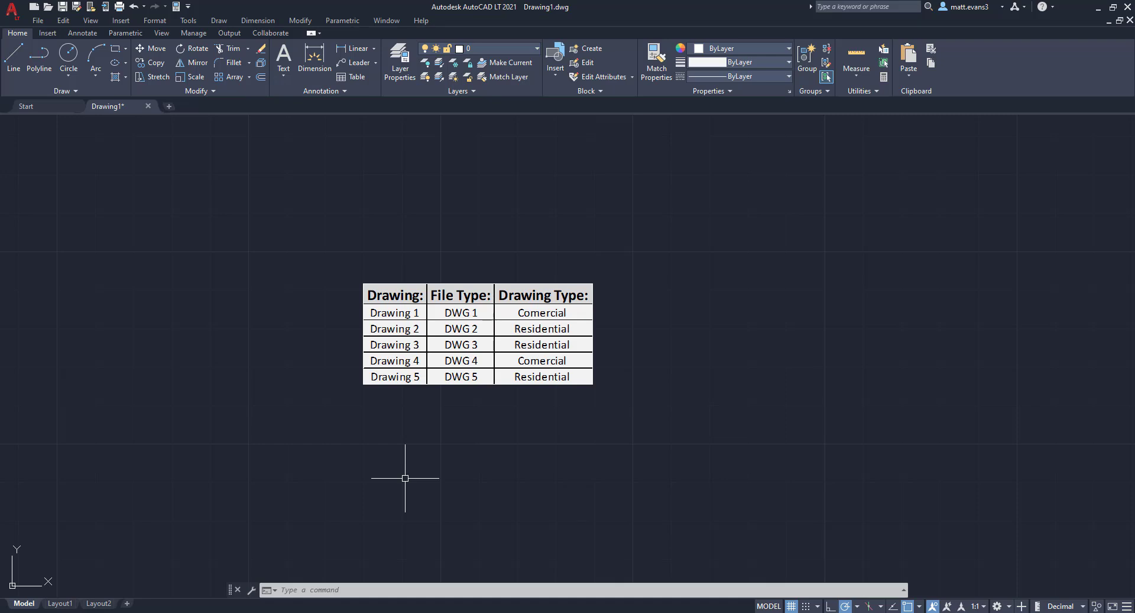
Rotate the pasted table freehand about a base point just below its lower edge
click(419, 383)
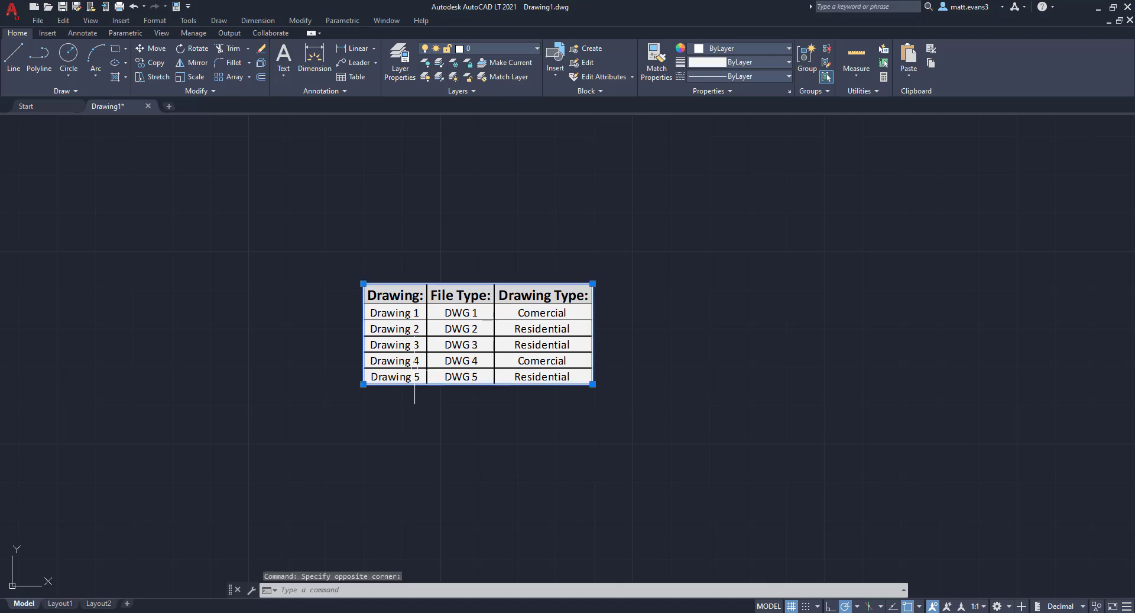
right_click(417, 378)
click(445, 196)
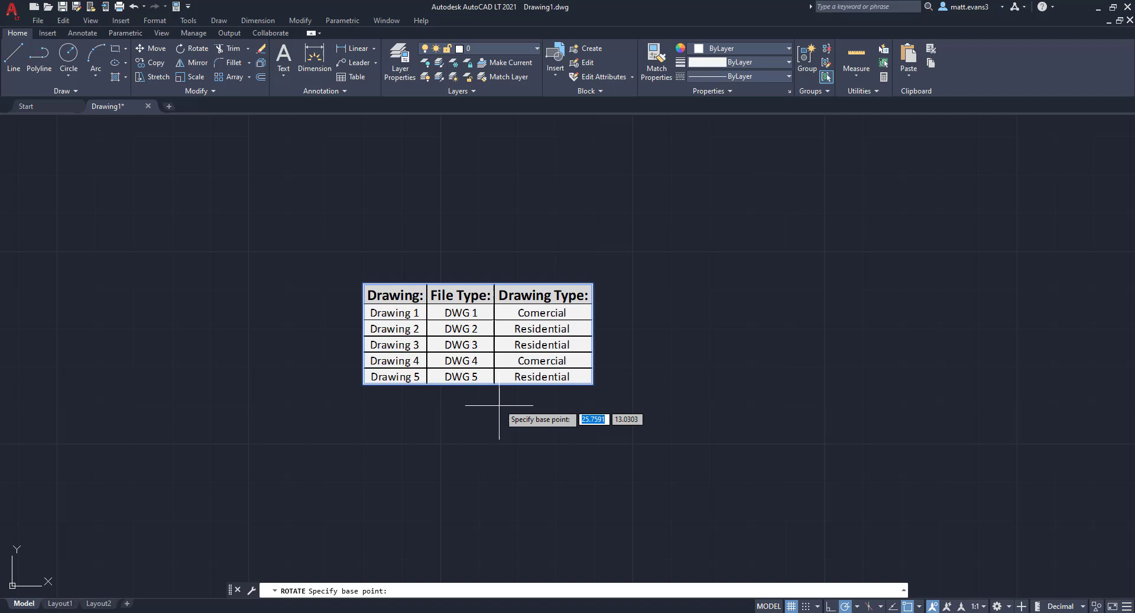
click(501, 407)
click(521, 338)
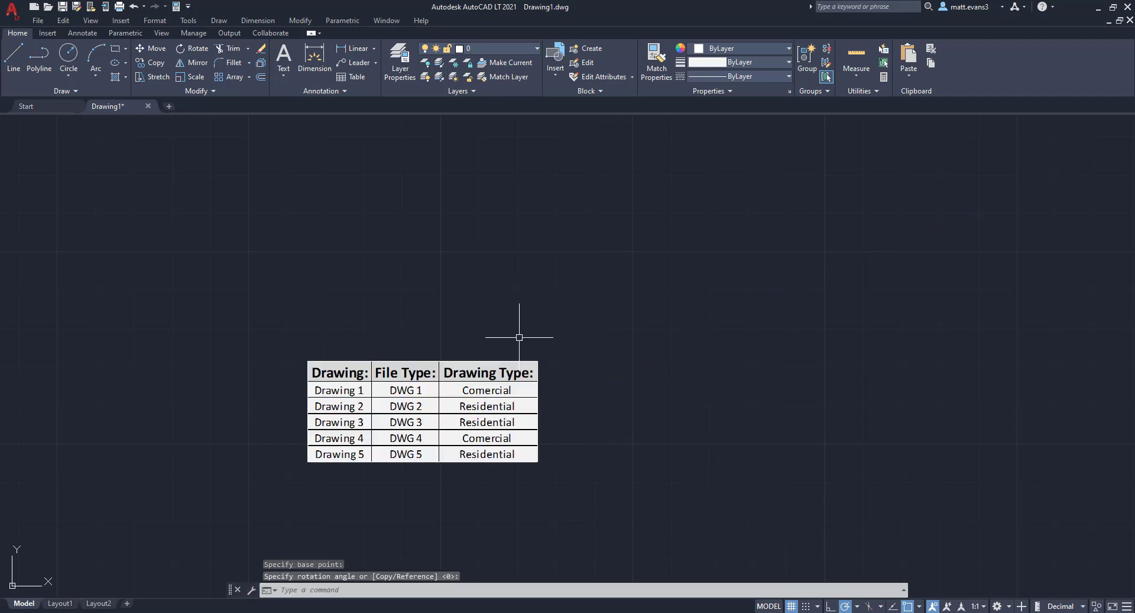
Scale the table up freehand from a base point just outside its lower-right corner
click(258, 349)
click(580, 491)
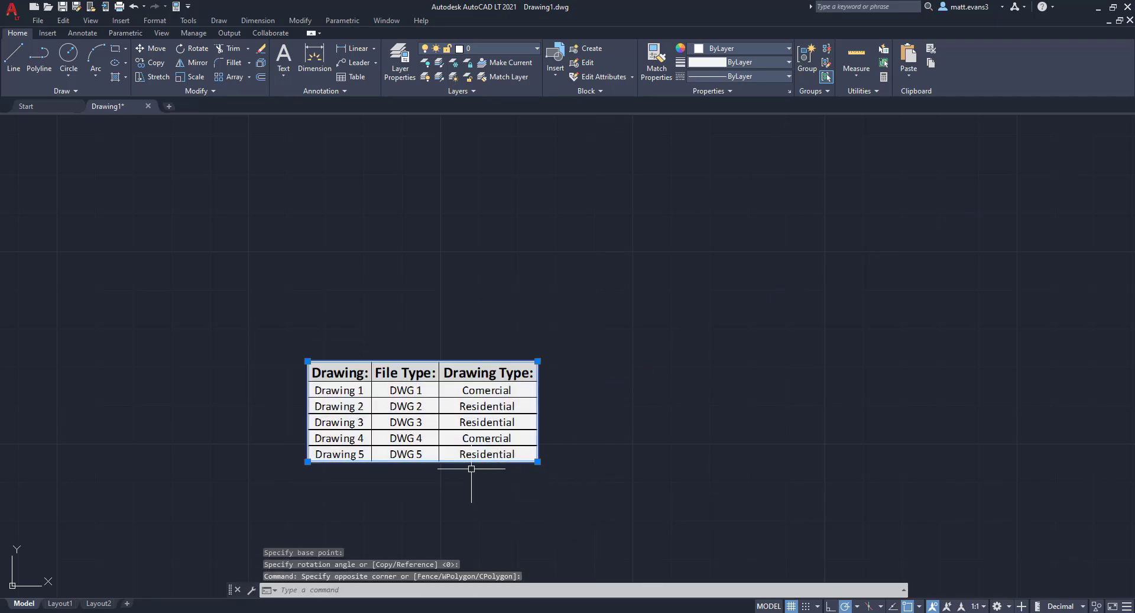
scroll(211, 379, down, 3)
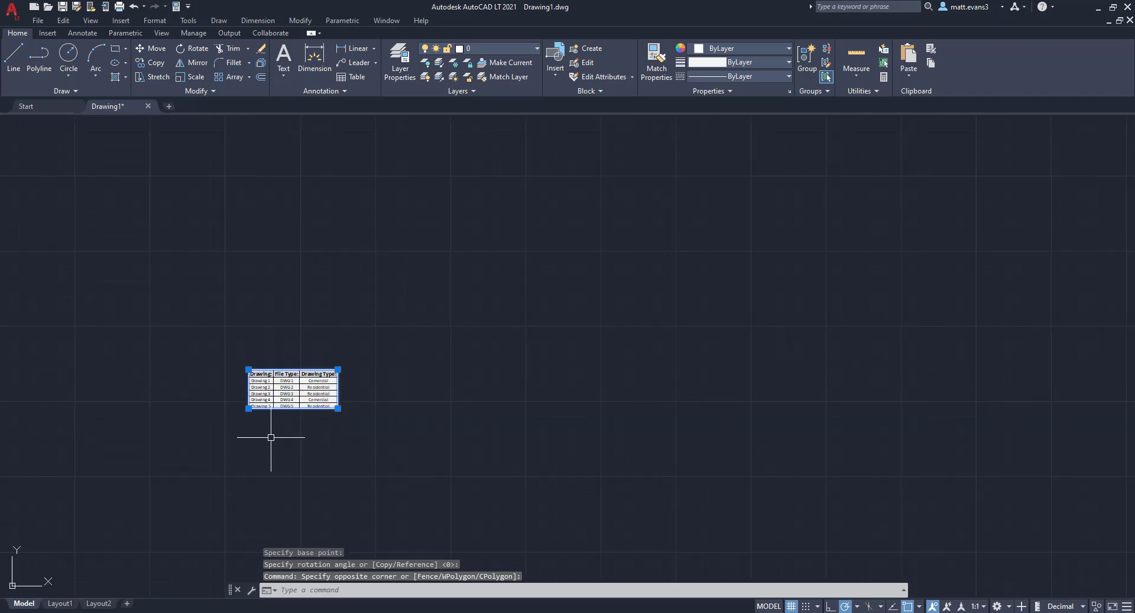
click(154, 77)
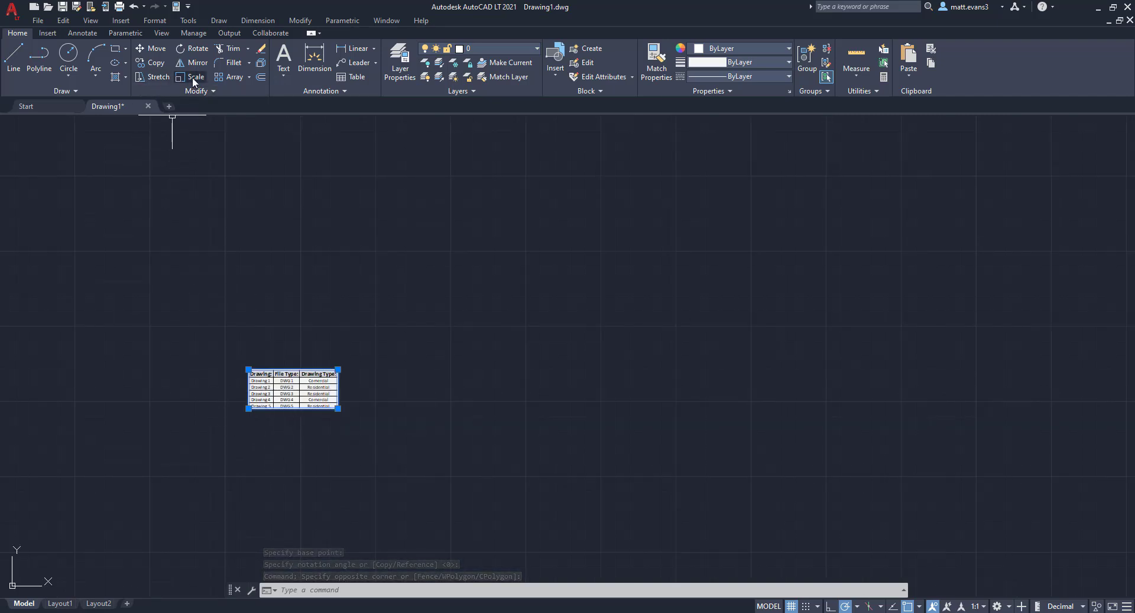
click(352, 414)
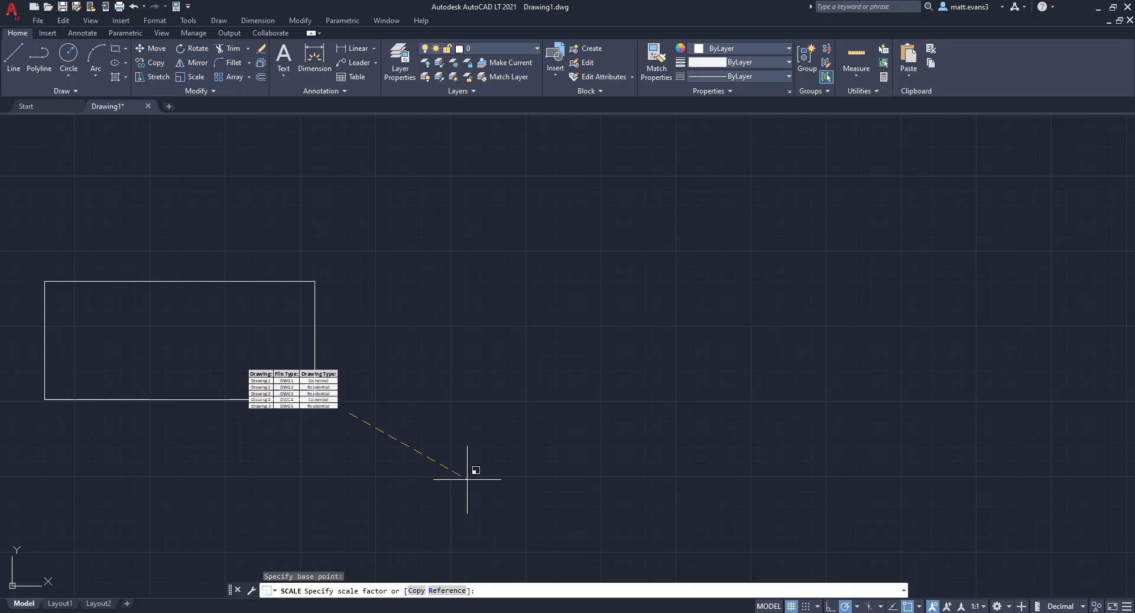
click(448, 487)
middle_drag(448, 488, 557, 441)
scroll(558, 440, down, 6)
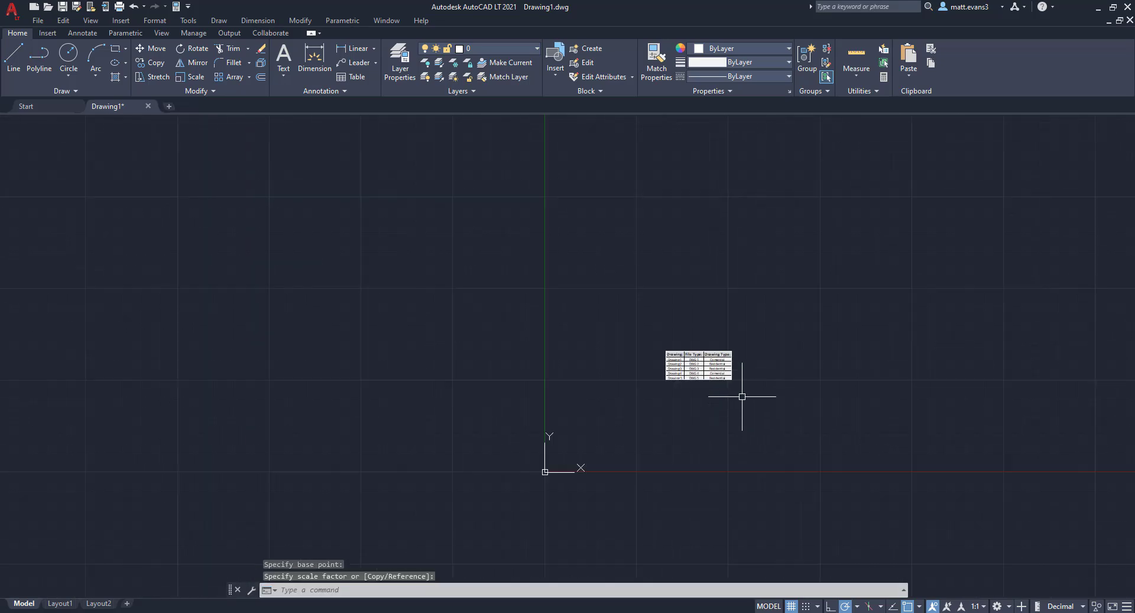
Enlarge the table again with Scale, using a base point well beyond its lower-right corner and a freehand factor
scroll(743, 392, up, 4)
drag(678, 354, 592, 331)
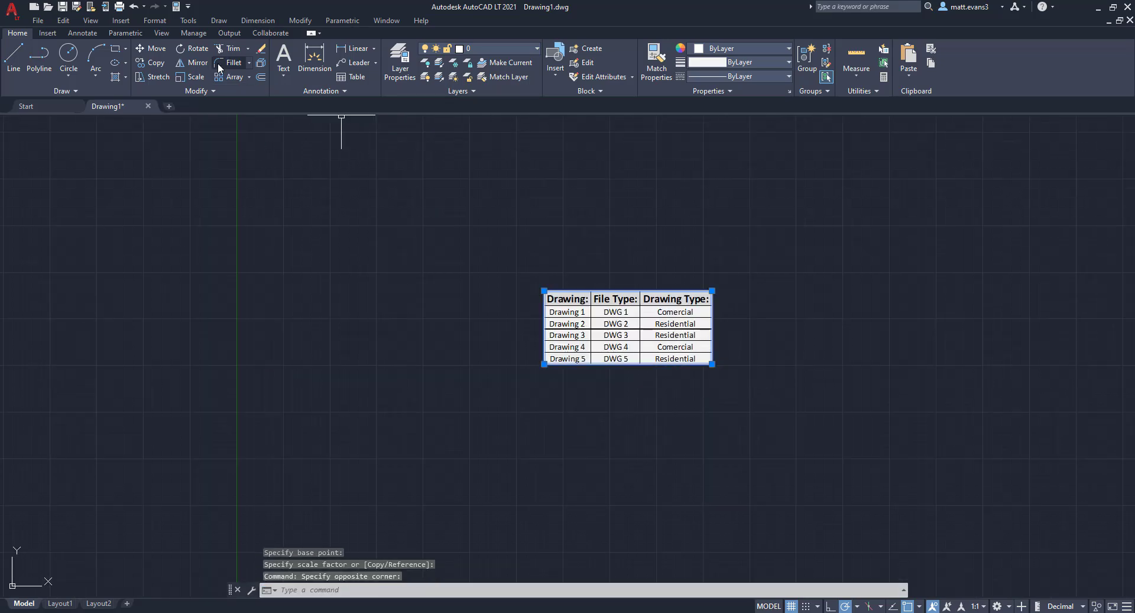
click(185, 79)
click(810, 400)
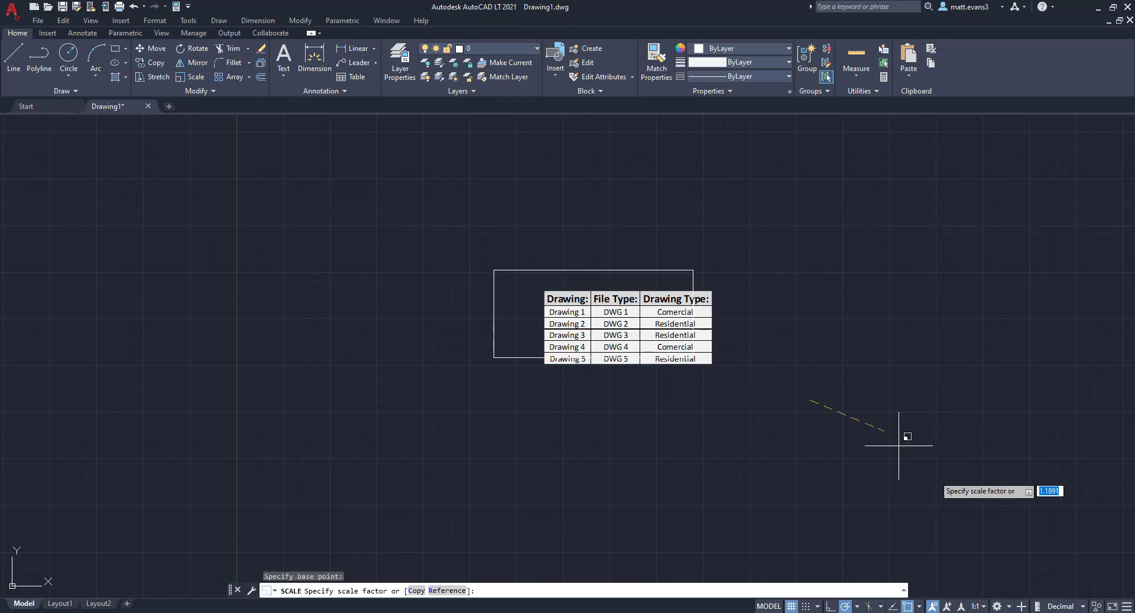
click(968, 492)
Scale the table down freehand to a fraction of its size, using a base point just below its lower-right corner
drag(687, 382, 584, 301)
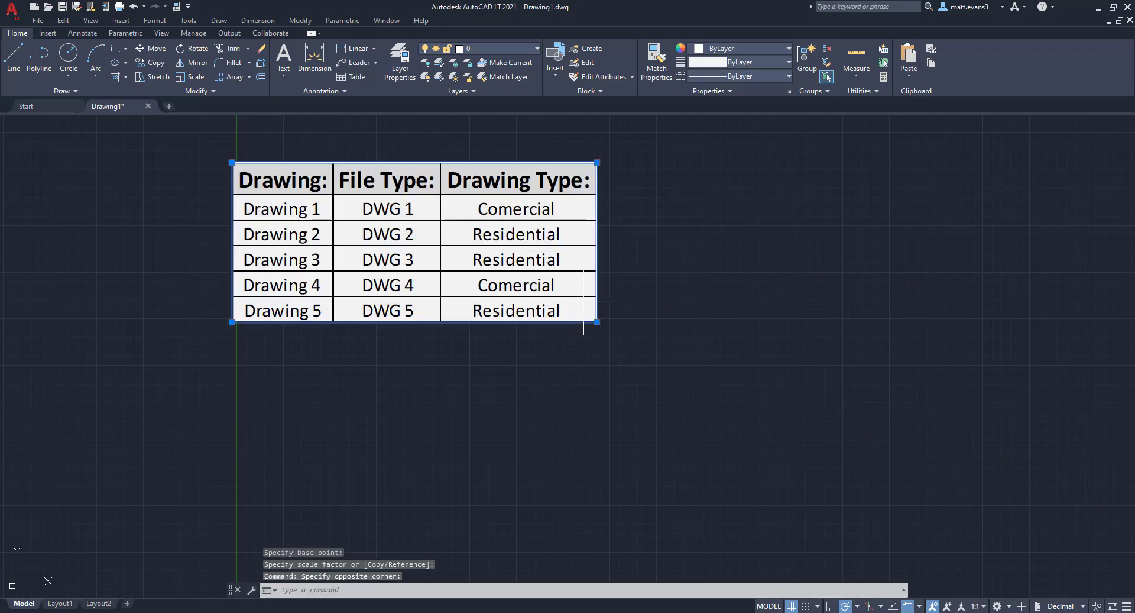
right_click(585, 301)
click(612, 412)
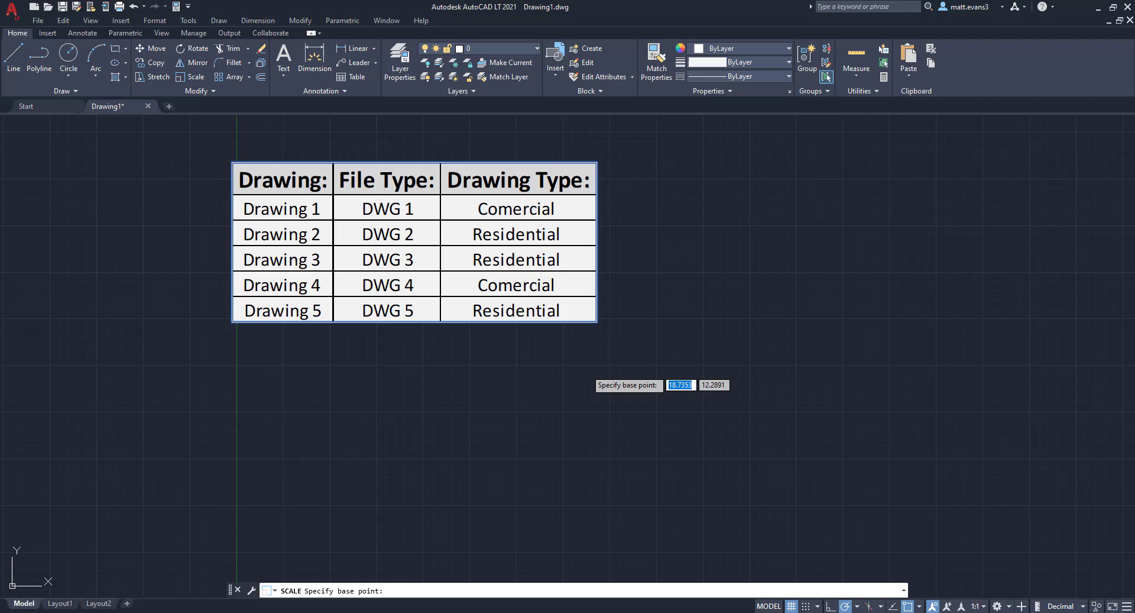
click(586, 369)
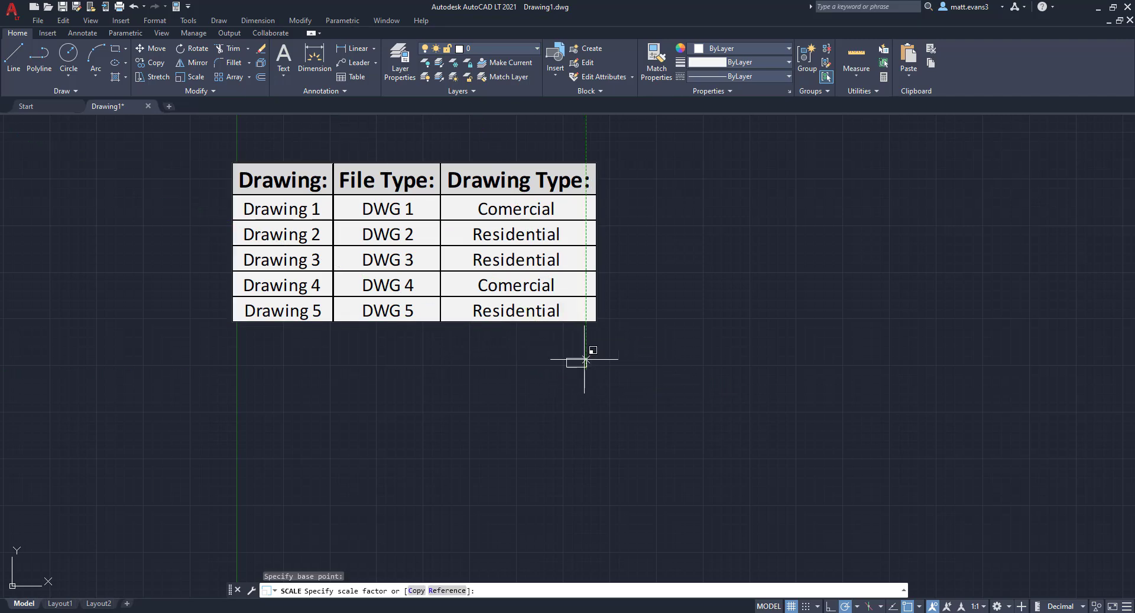
click(599, 371)
scroll(601, 371, up, 10)
scroll(589, 355, down, 5)
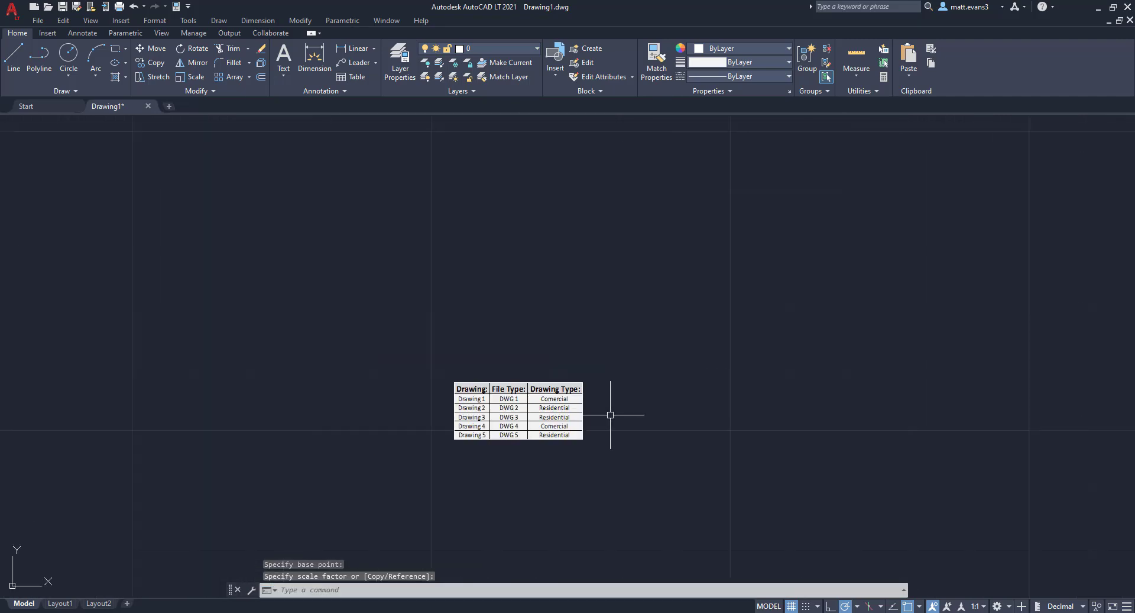